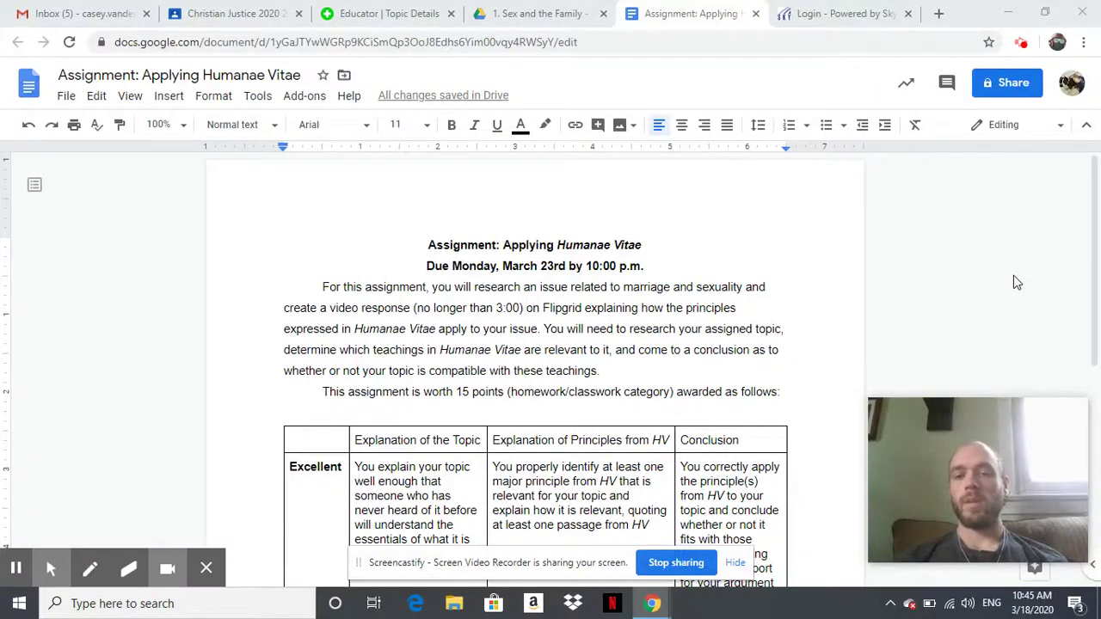
# Change the first paragraph's video time limit from '3:00' to '3 minutes'
pyautogui.click(735, 563)
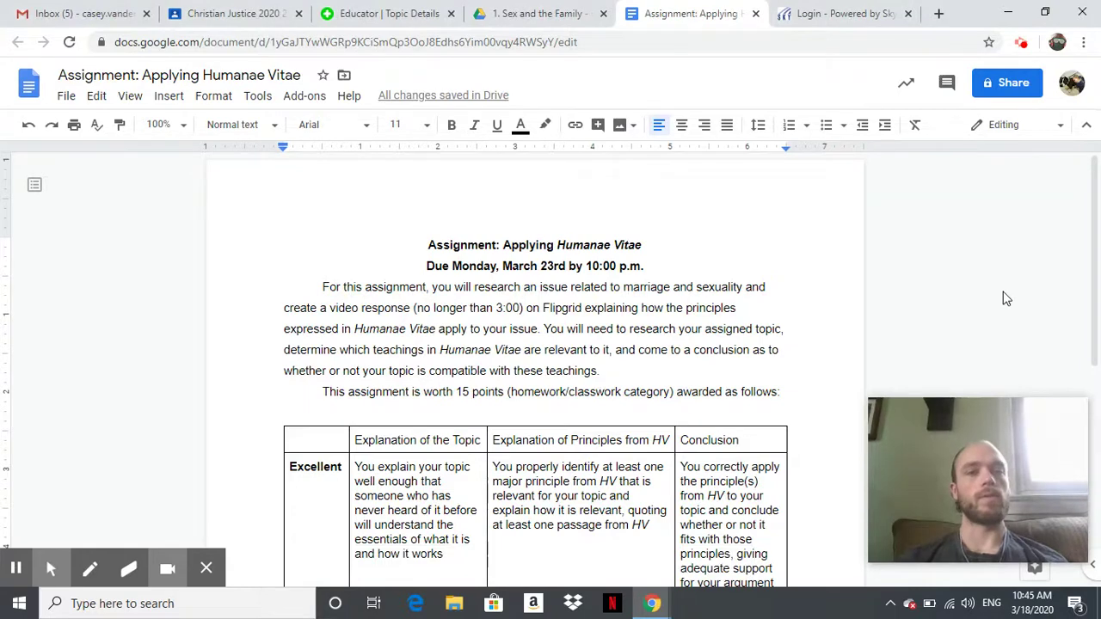
pyautogui.scroll(-1, 1006, 299)
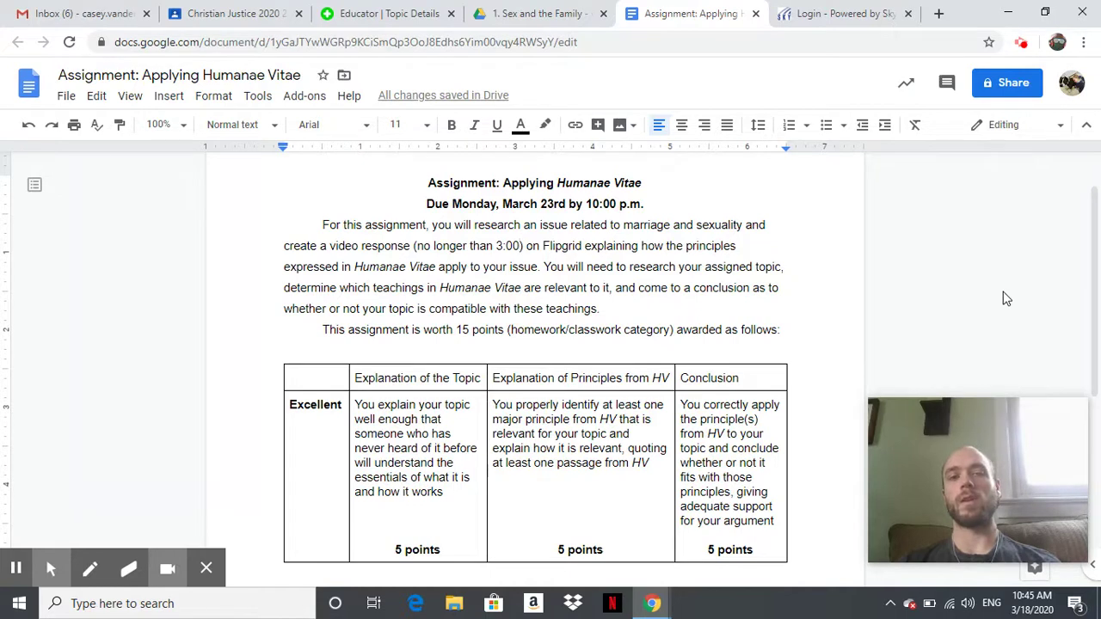
pyautogui.press('BackSpace')
pyautogui.press('BackSpace')
pyautogui.press('BackSpace')
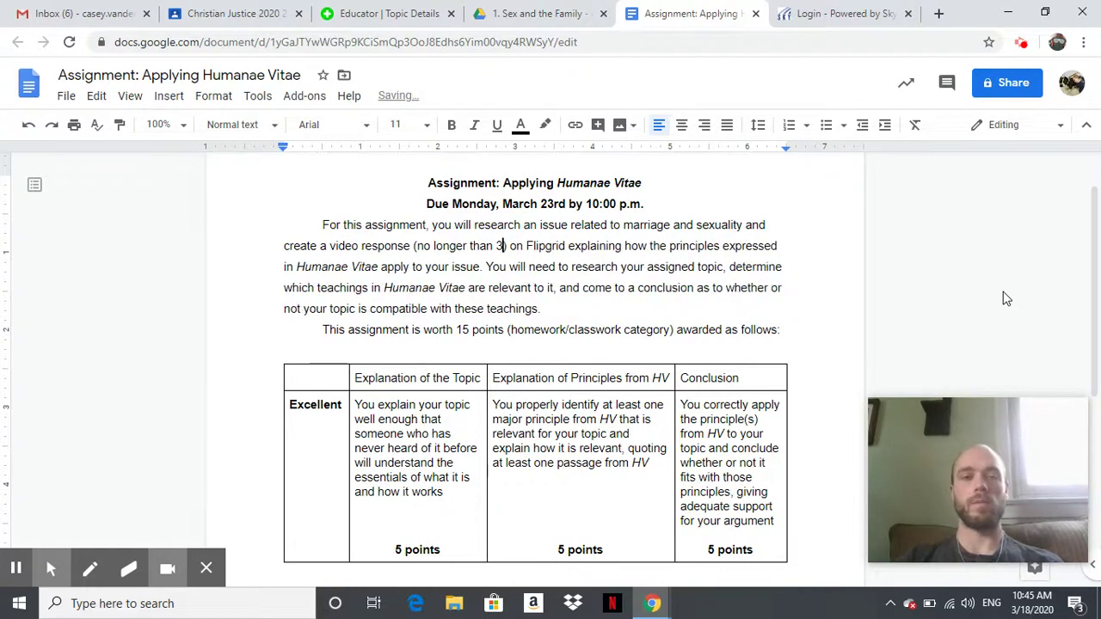
pyautogui.write('minutes')
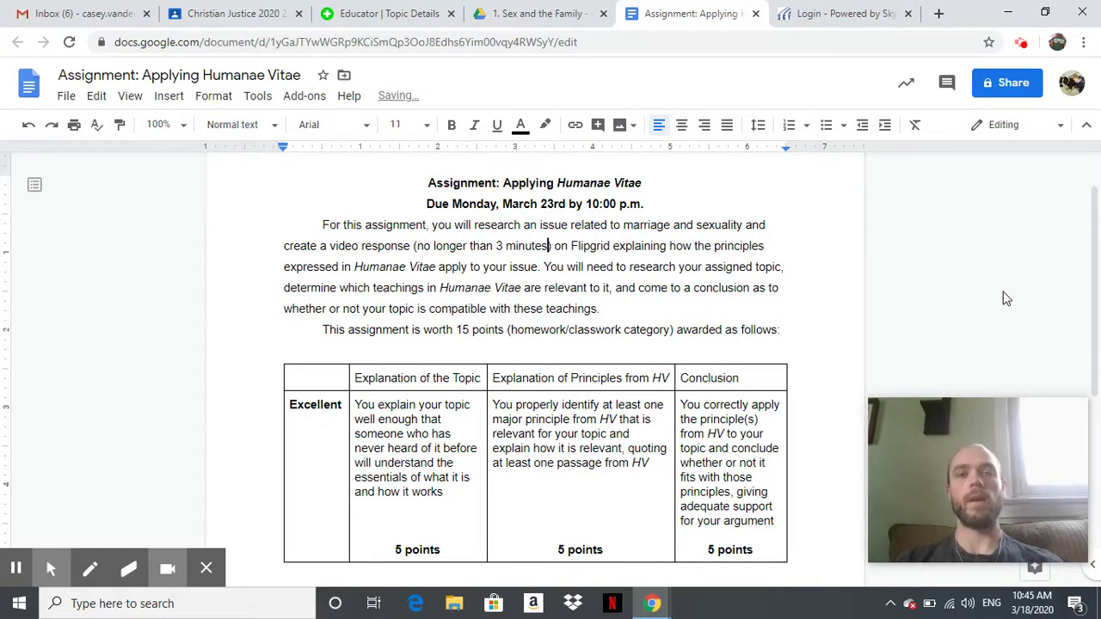
pyautogui.click(1004, 293)
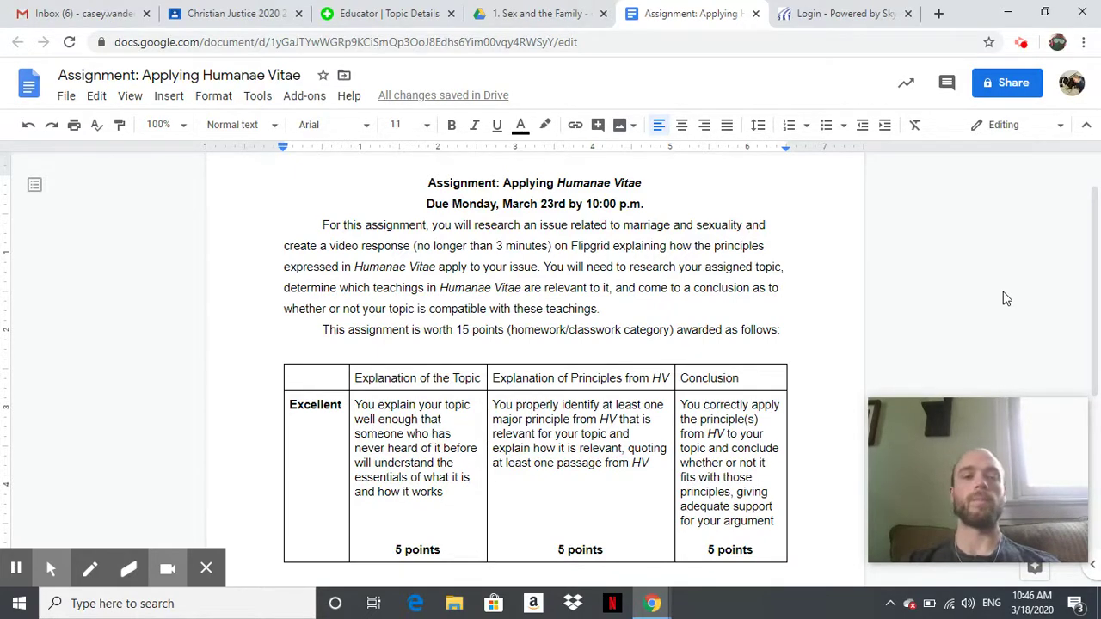
pyautogui.scroll(-1, 1007, 298)
pyautogui.scroll(-1, 1007, 298)
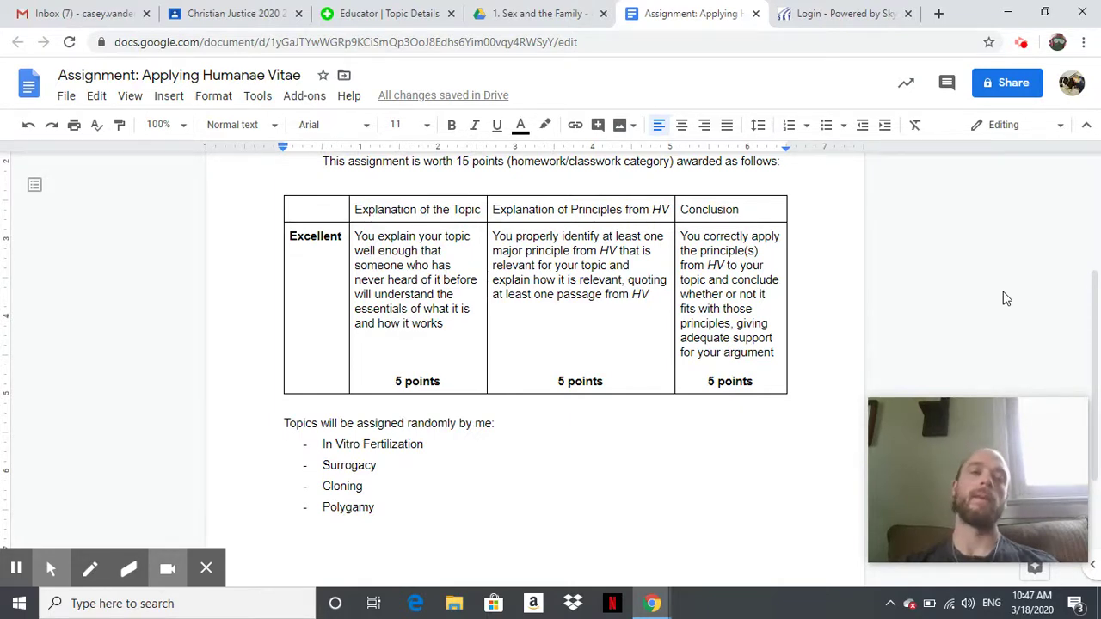
# Scroll through the assignment document near its top
pyautogui.scroll(4, 1006, 298)
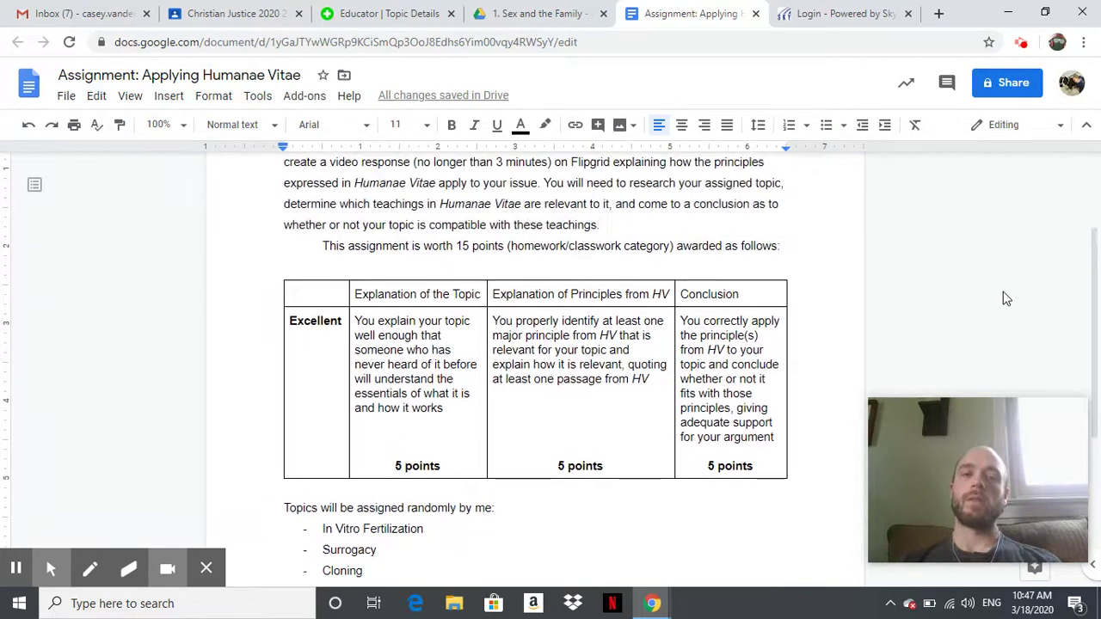
pyautogui.scroll(-1, 1007, 298)
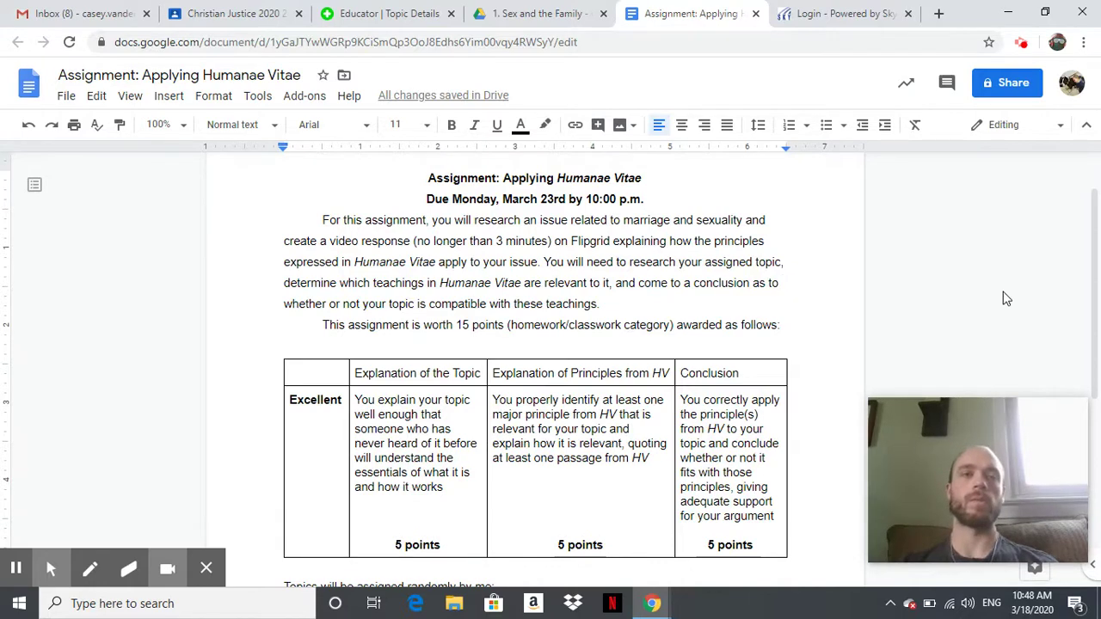
# Switch to the Flipgrid Applying Humanae Vitae topic page and start a new response recording
pyautogui.click(342, 9)
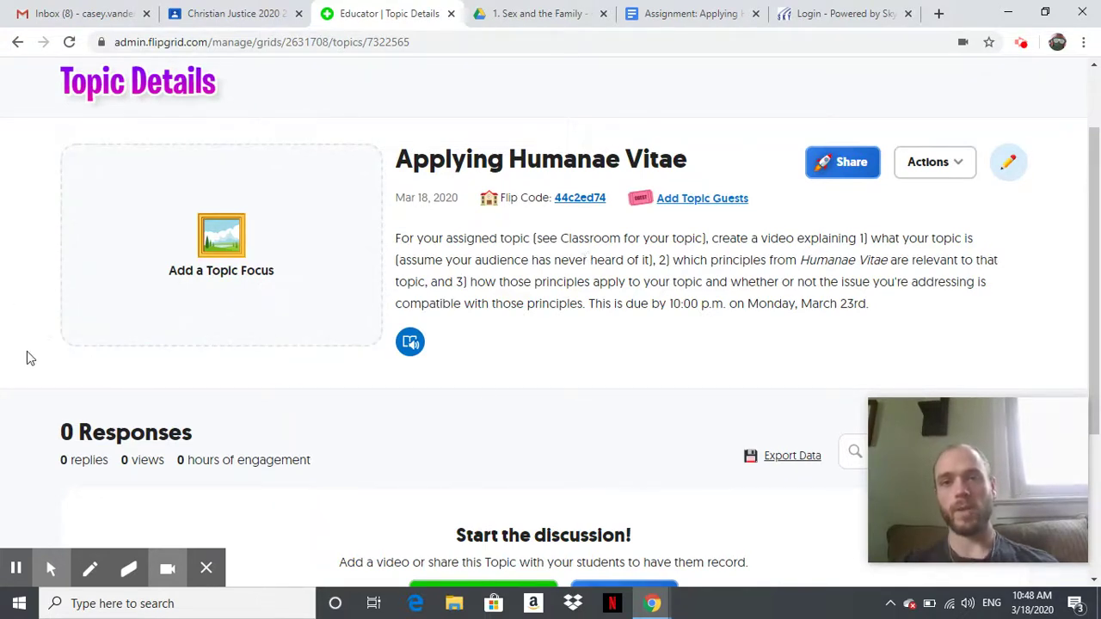
pyautogui.scroll(-3, 27, 355)
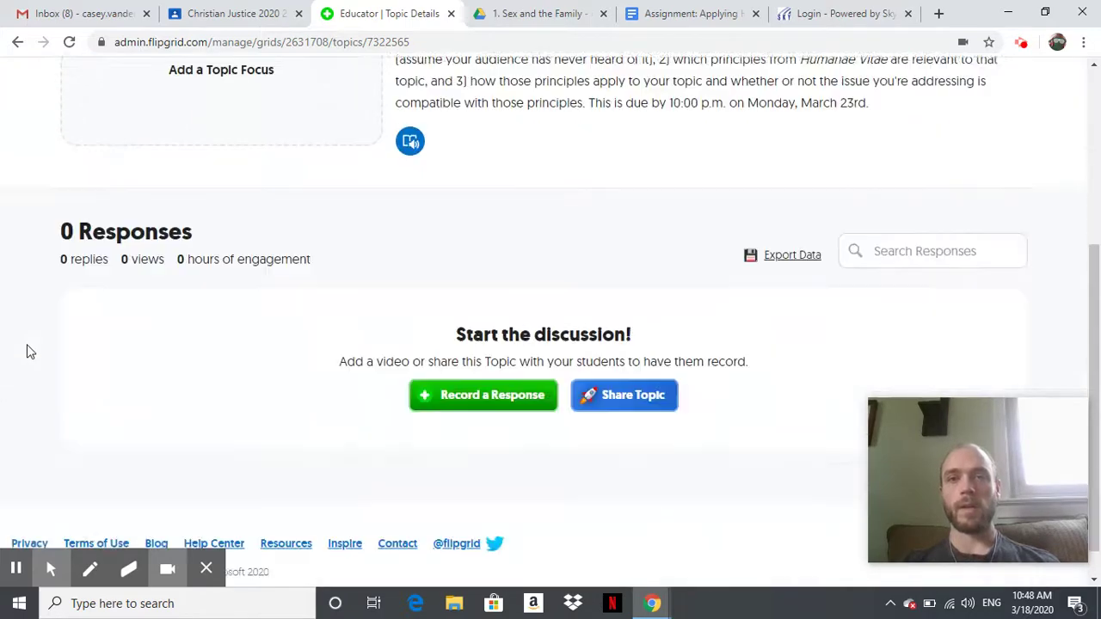
pyautogui.scroll(1, 26, 351)
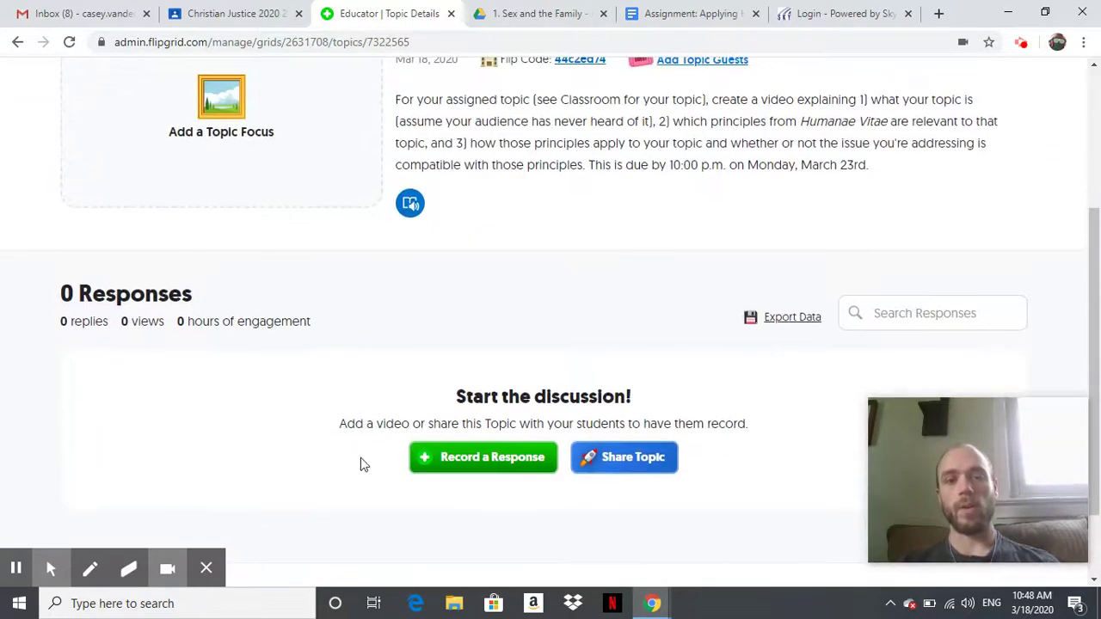
pyautogui.click(480, 453)
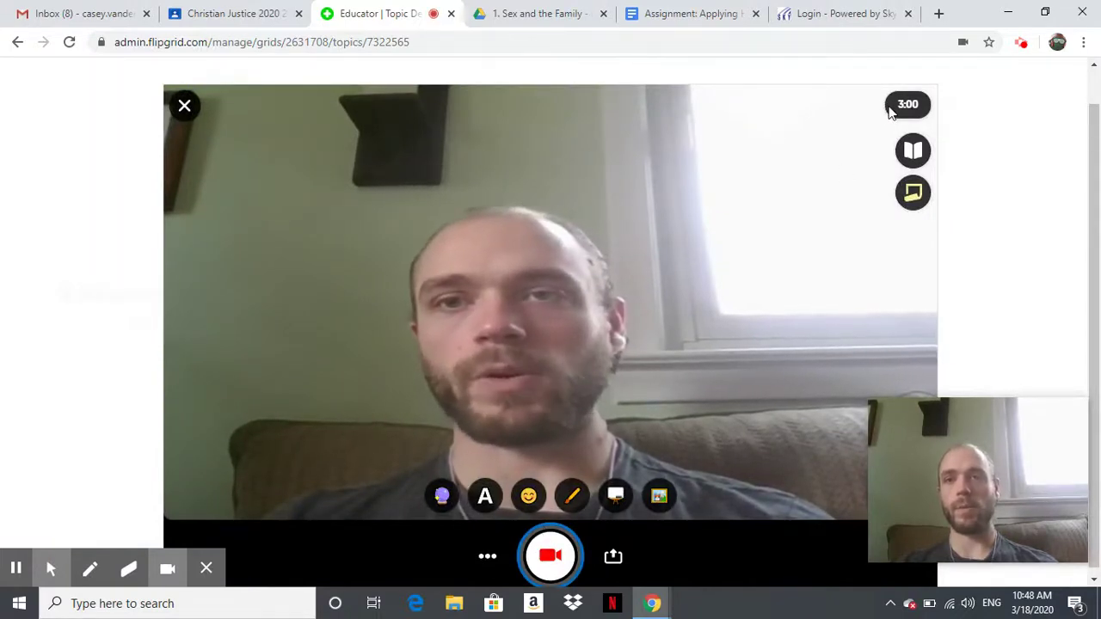
# Record the example video response, then pause it
pyautogui.click(549, 553)
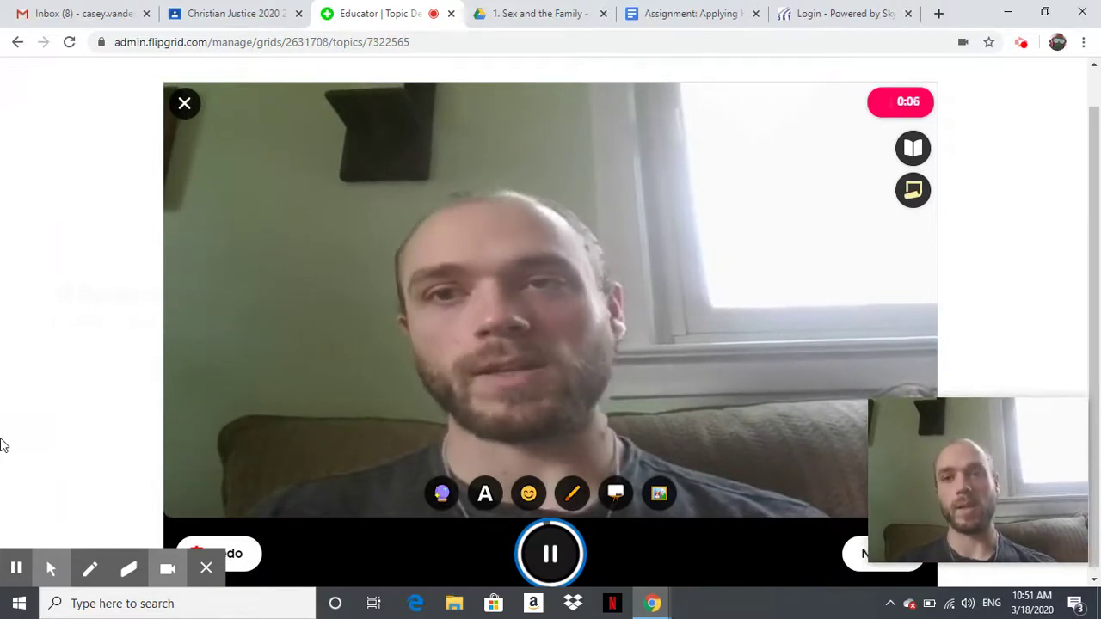
pyautogui.click(546, 545)
# Advance to the review timeline and scrub through the recorded clip
pyautogui.click(855, 560)
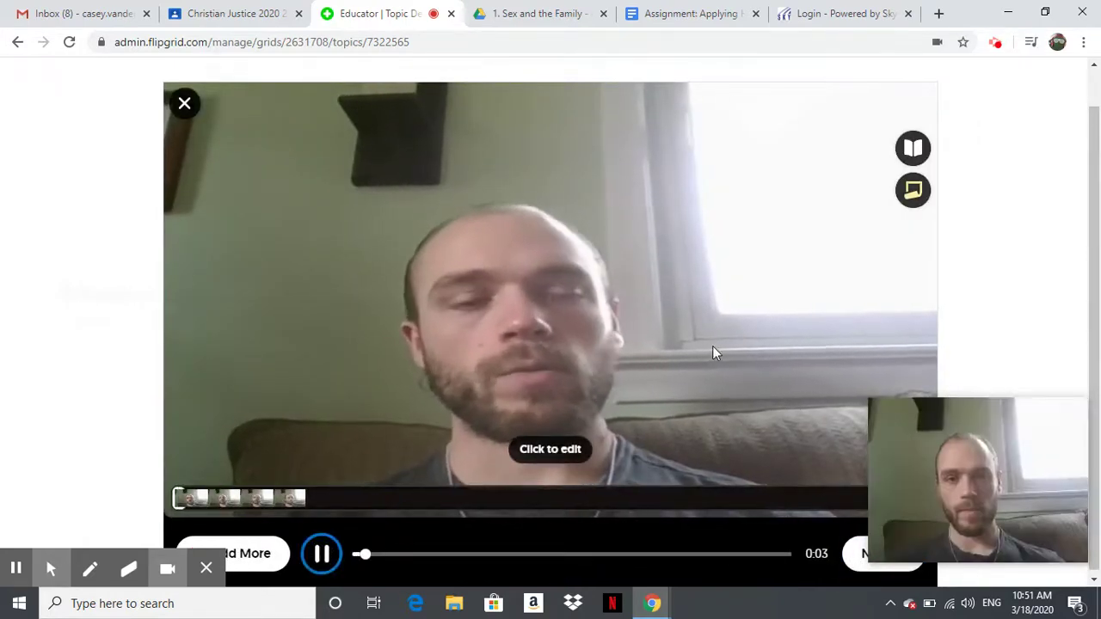
pyautogui.moveTo(922, 450); pyautogui.dragTo(932, 323)
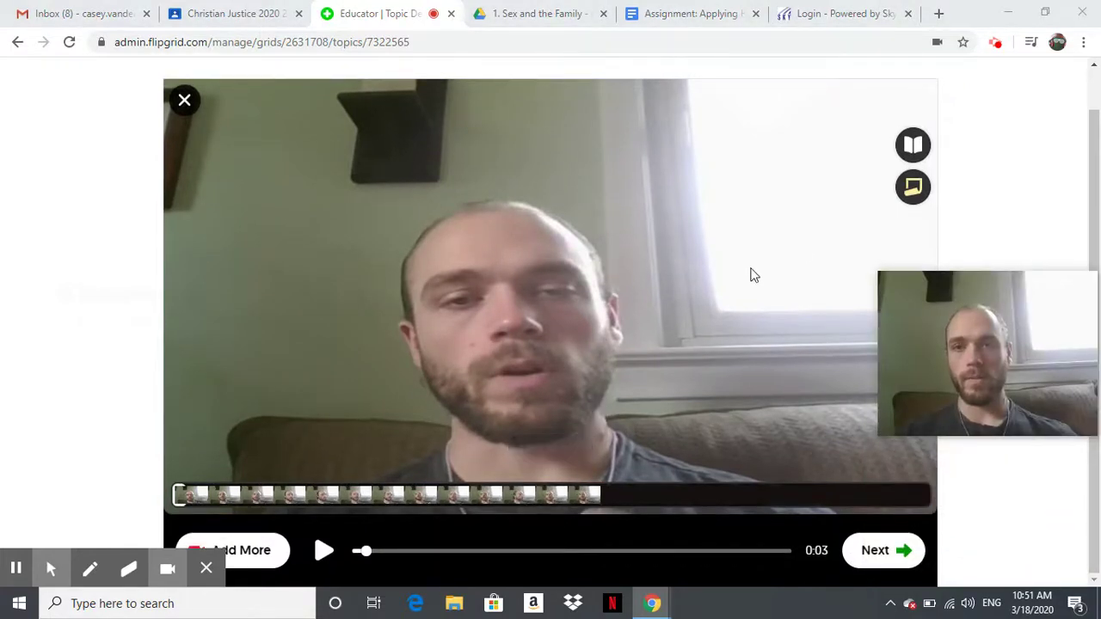
# Check the selfie options, capture a cover selfie, and bring up the emoji stickers
pyautogui.click(879, 561)
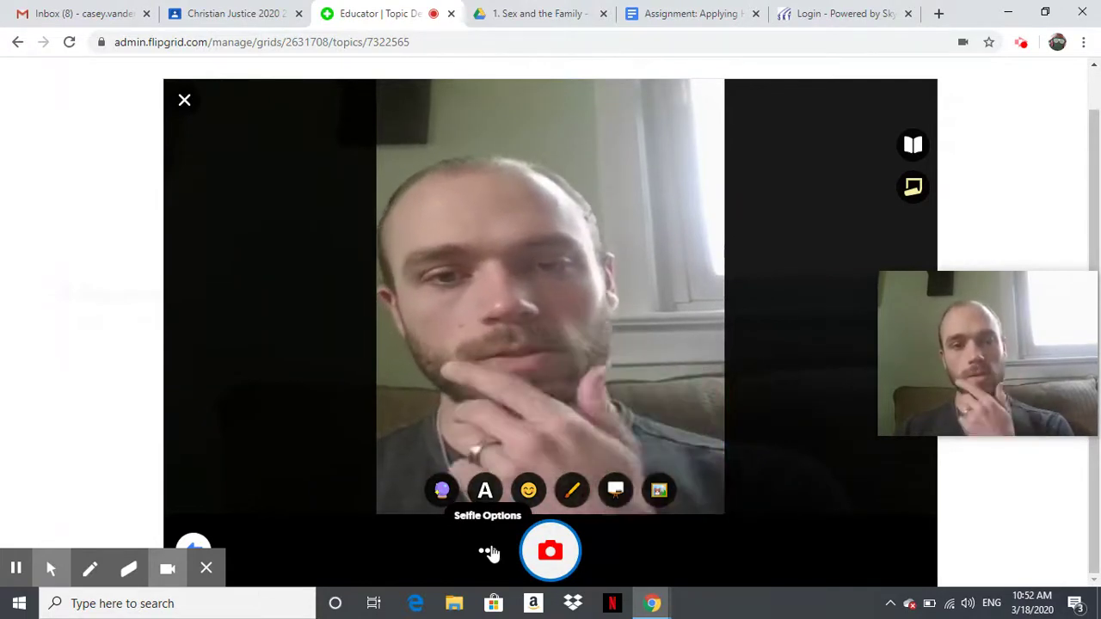
pyautogui.click(488, 551)
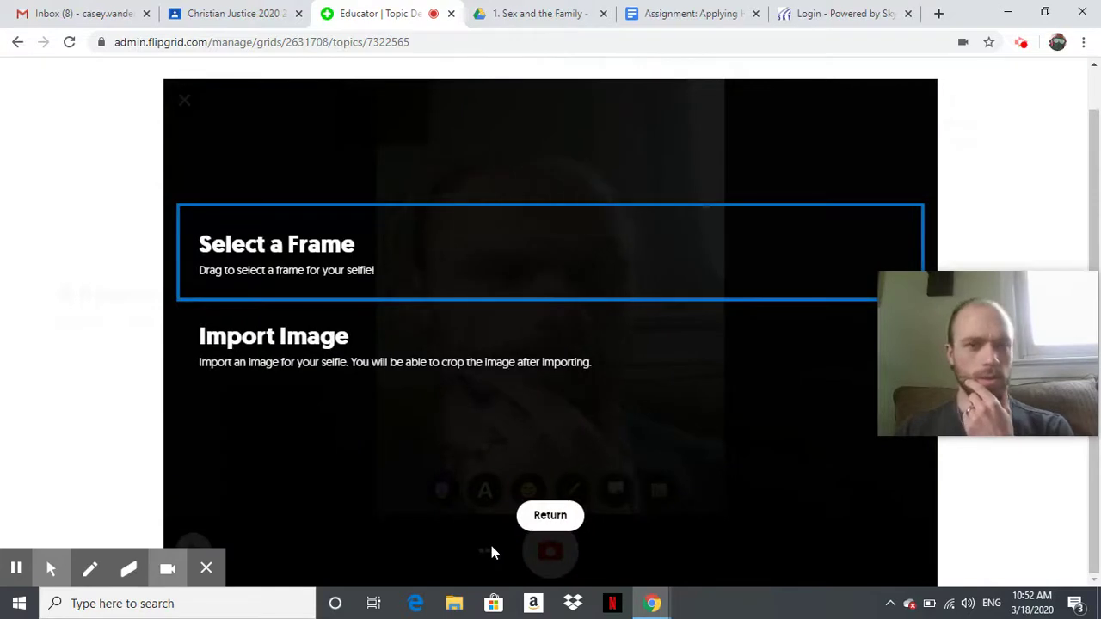
pyautogui.click(540, 522)
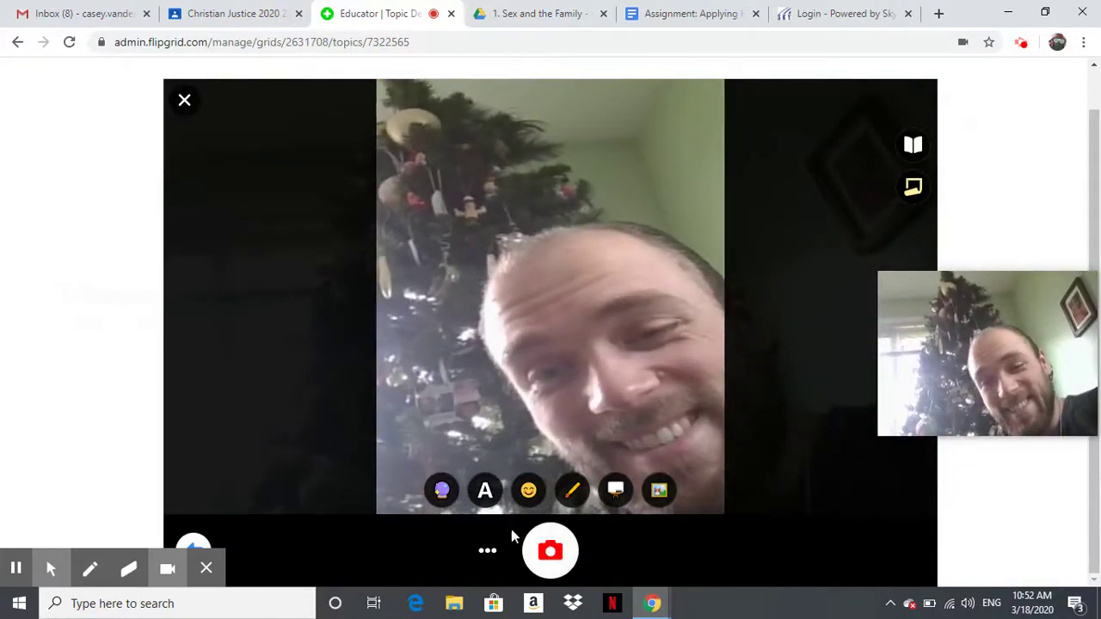
pyautogui.click(534, 549)
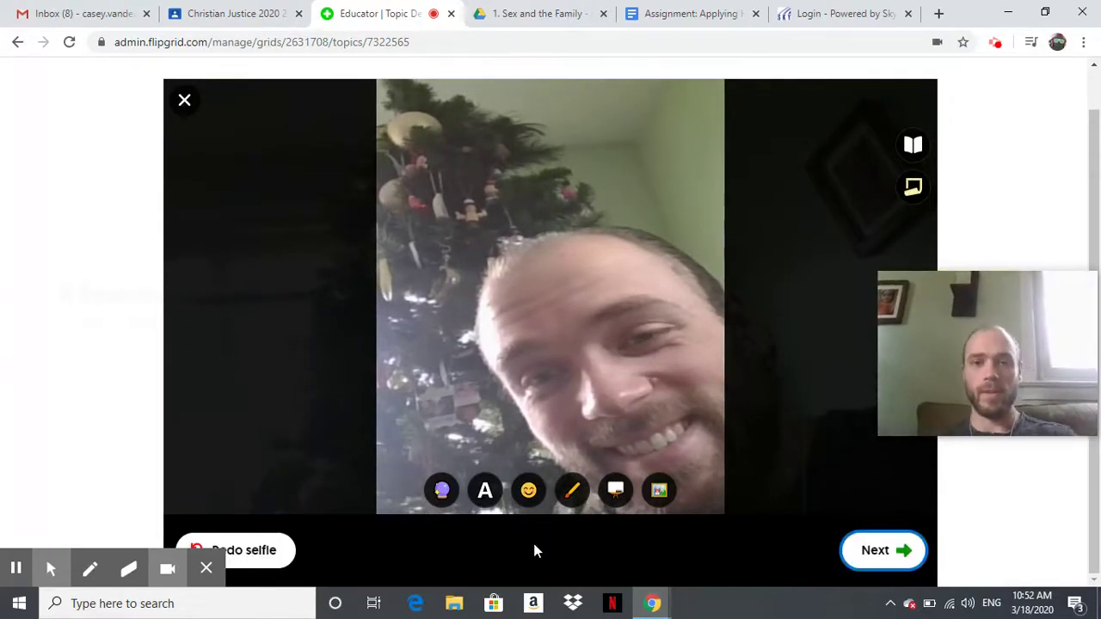
pyautogui.click(524, 491)
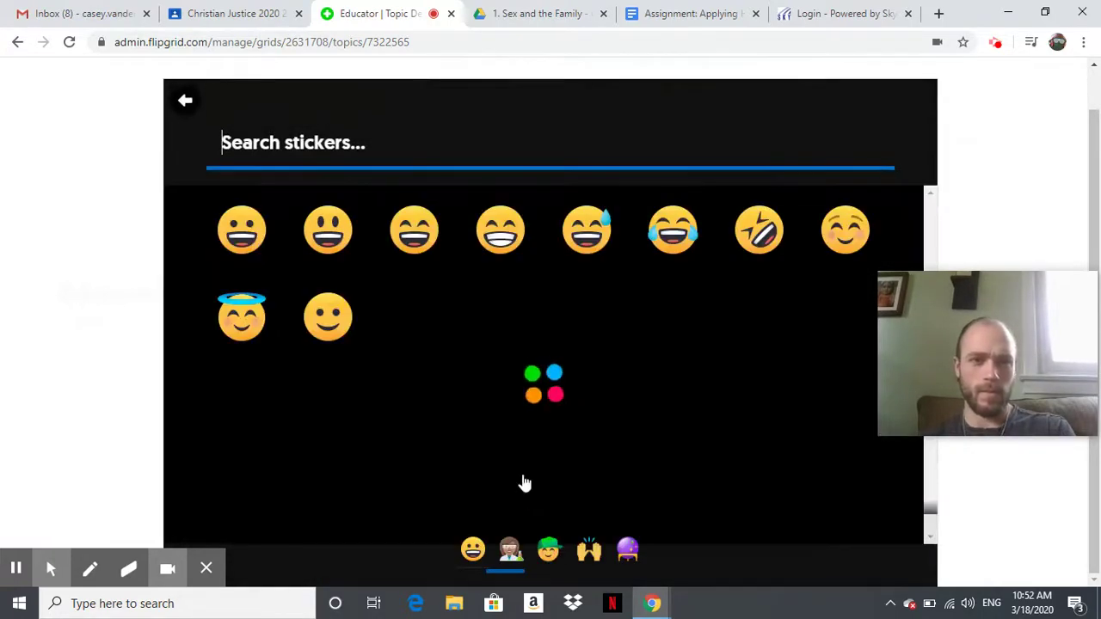
# Place a tilted monocle sticker over one eye on the selfie and accept the cover
pyautogui.click(551, 550)
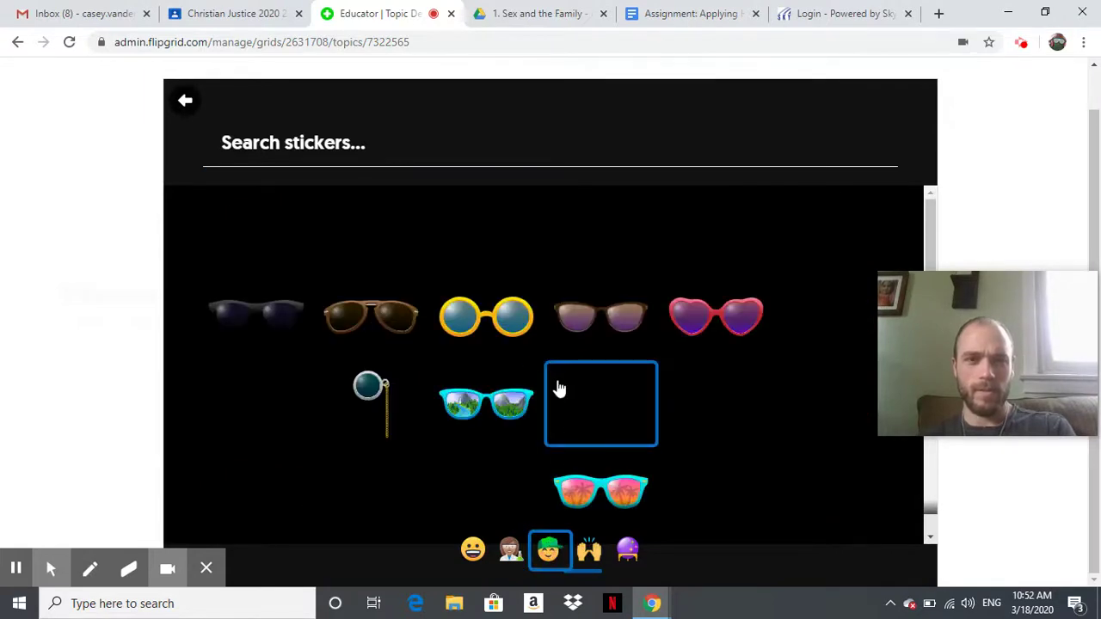
pyautogui.click(373, 394)
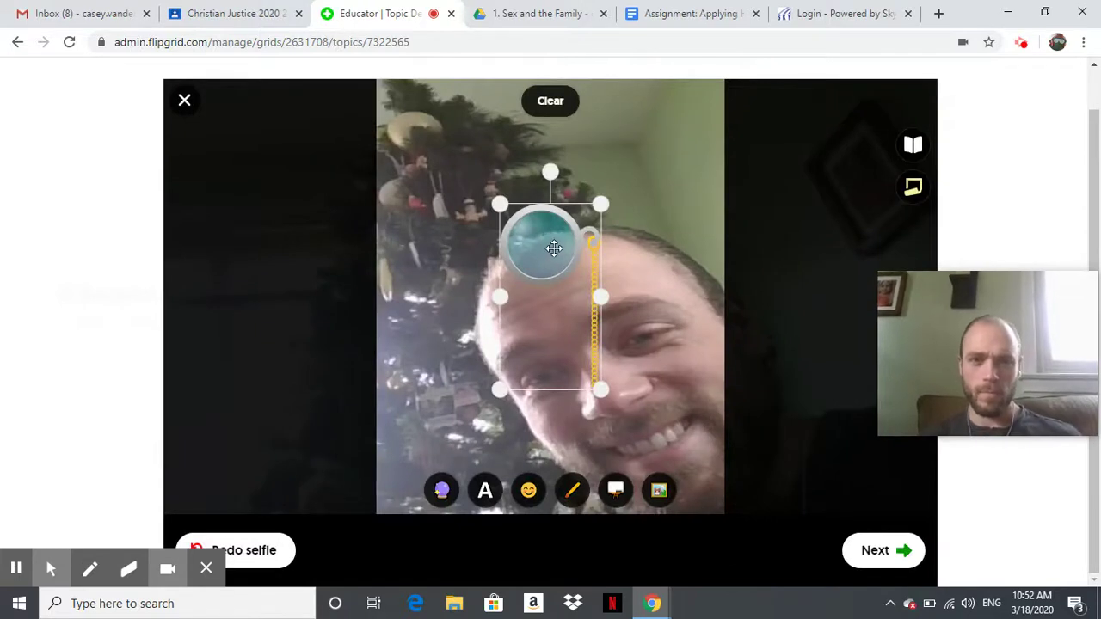
pyautogui.moveTo(550, 171); pyautogui.dragTo(487, 184)
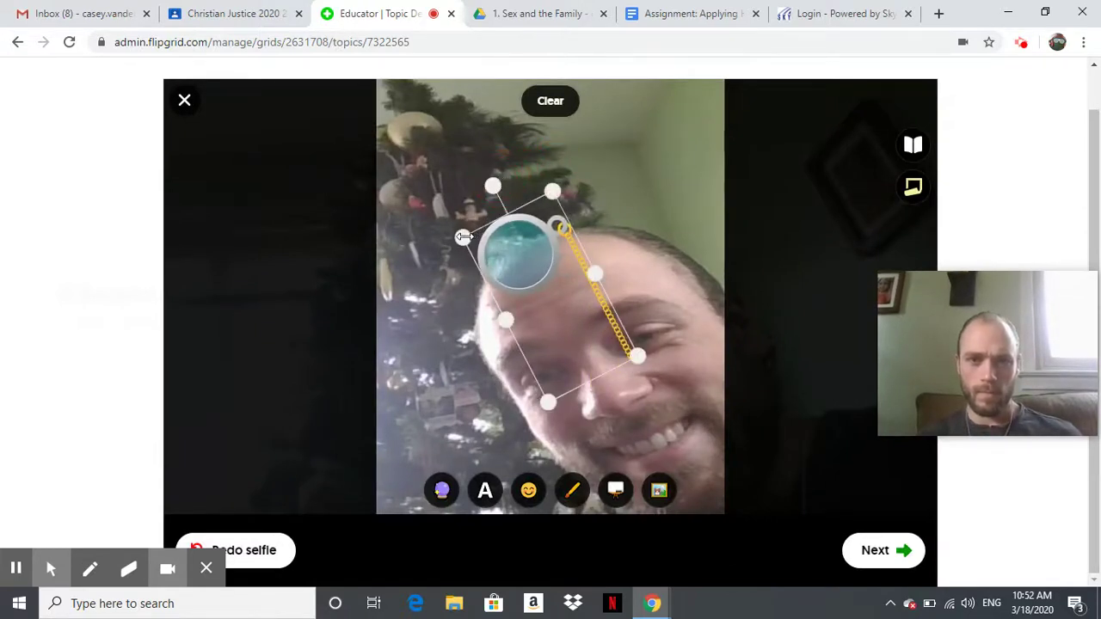
pyautogui.moveTo(464, 237); pyautogui.dragTo(636, 333)
pyautogui.click(542, 393)
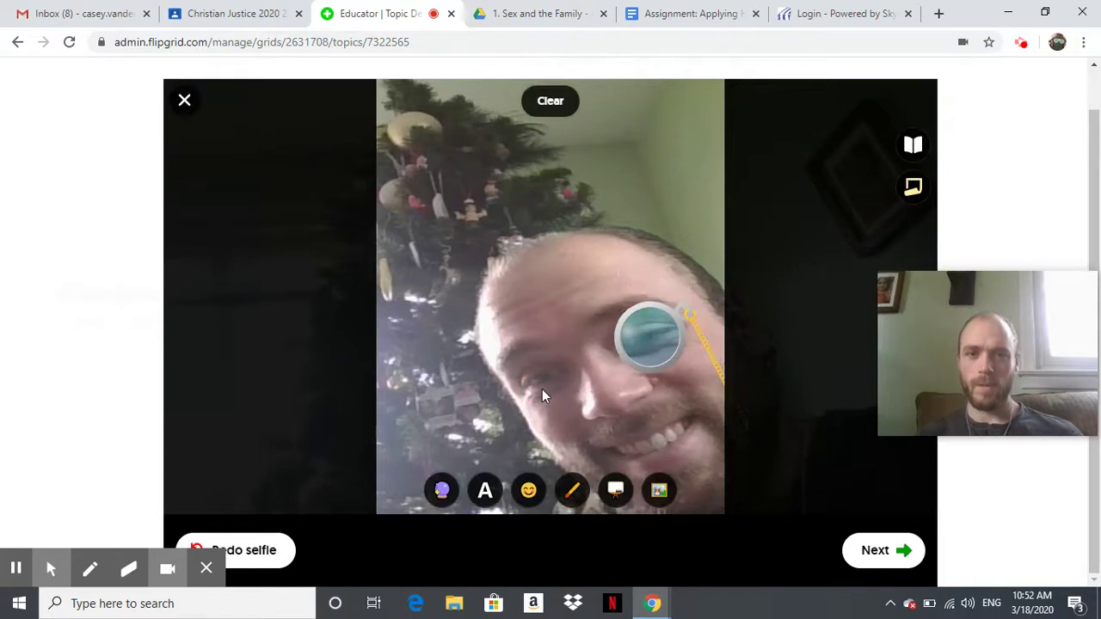
pyautogui.click(866, 554)
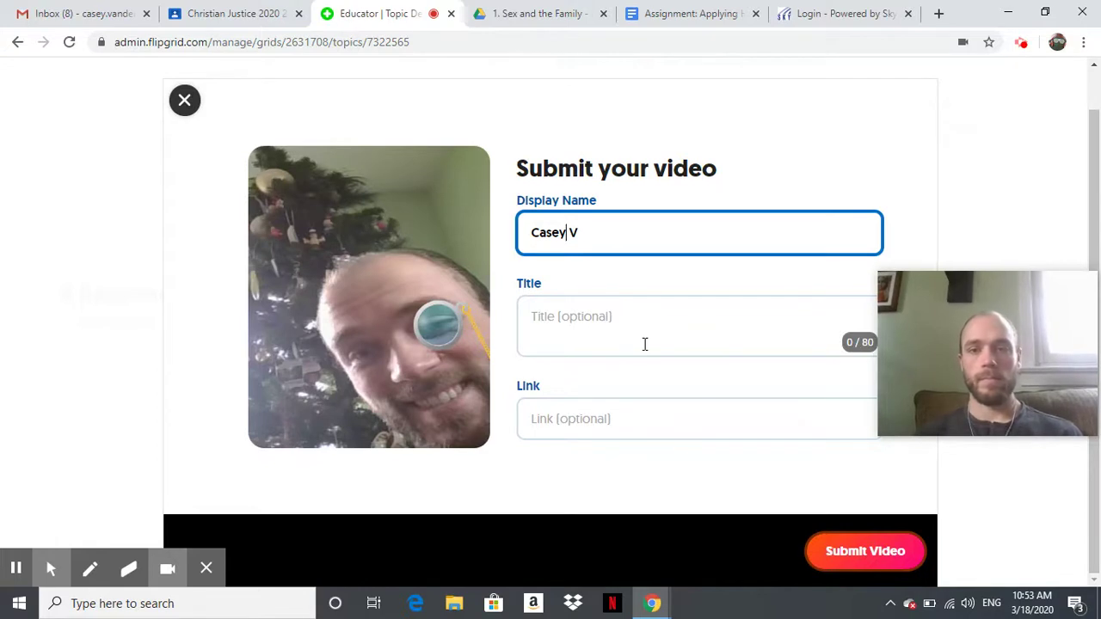
# Title the video 'Same-sex marriage and Humanae Vitae', correcting typos, and submit it
pyautogui.click(683, 313)
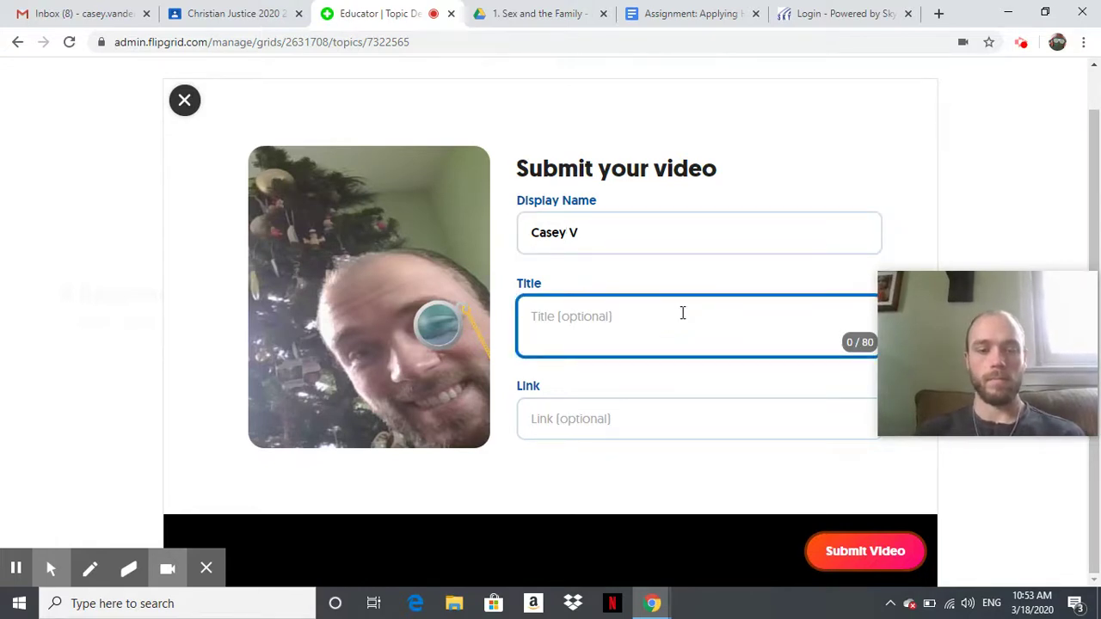
pyautogui.write('Same-sex marriage and')
pyautogui.press('BackSpace')
pyautogui.press('BackSpace')
pyautogui.write('nd Humanae Vita')
pyautogui.press('BackSpace')
pyautogui.write('ae')
pyautogui.click(834, 551)
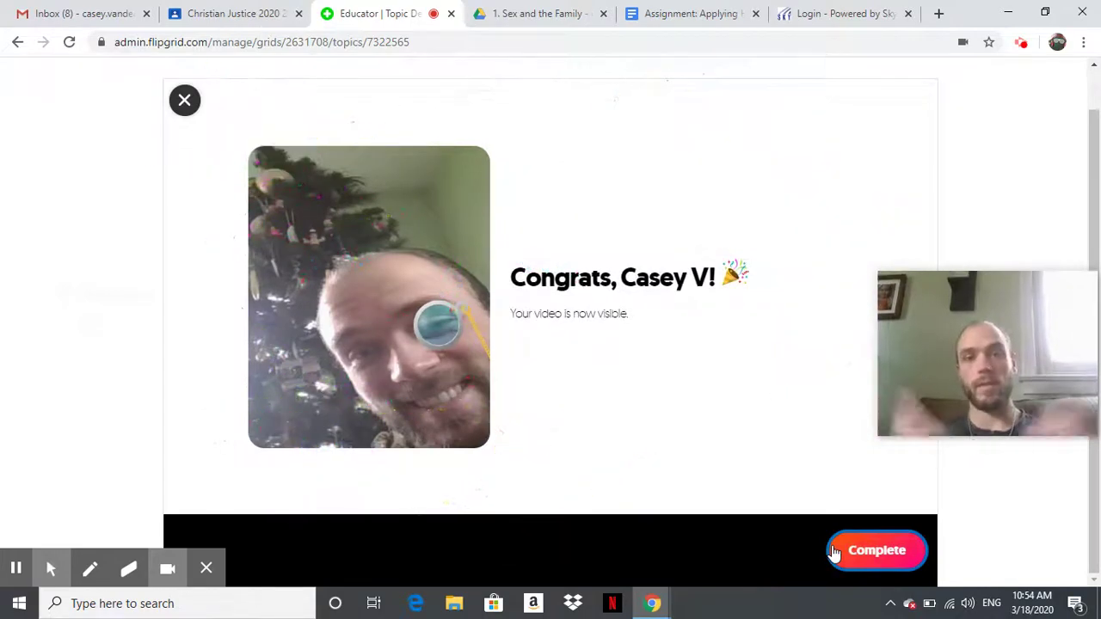
# Complete the submission and play the new response, then pause it
pyautogui.click(855, 552)
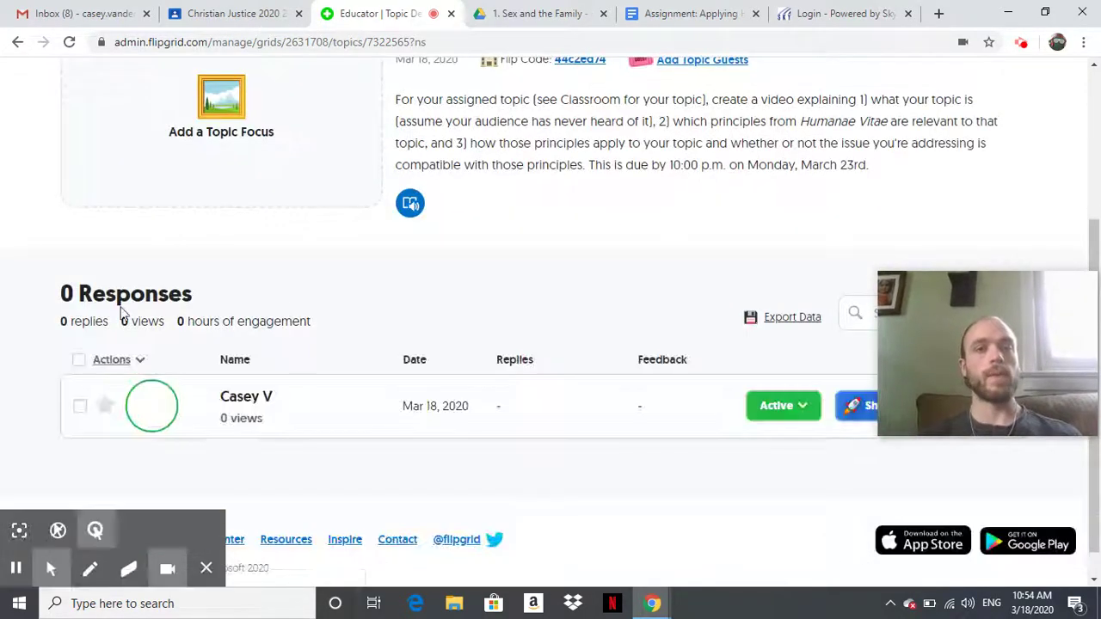
pyautogui.click(342, 419)
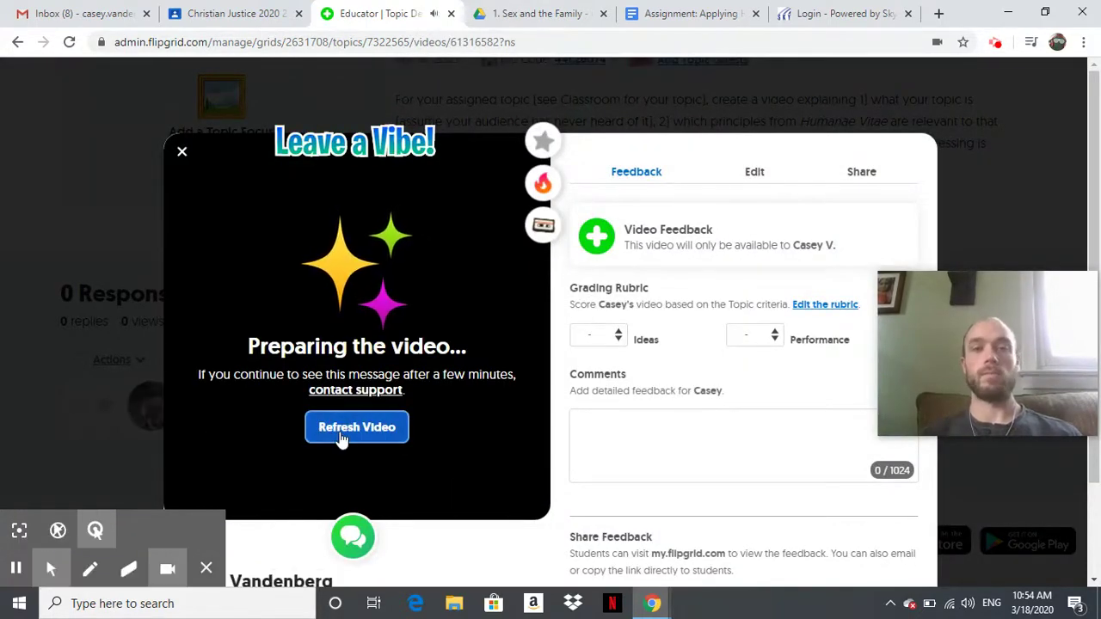
pyautogui.click(183, 155)
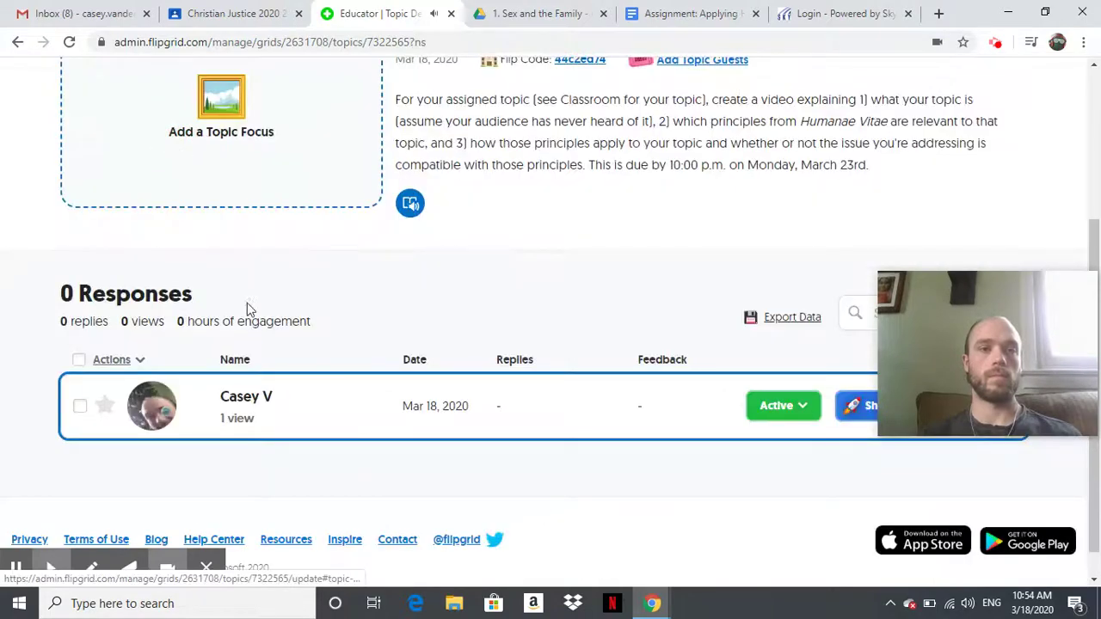
pyautogui.click(253, 403)
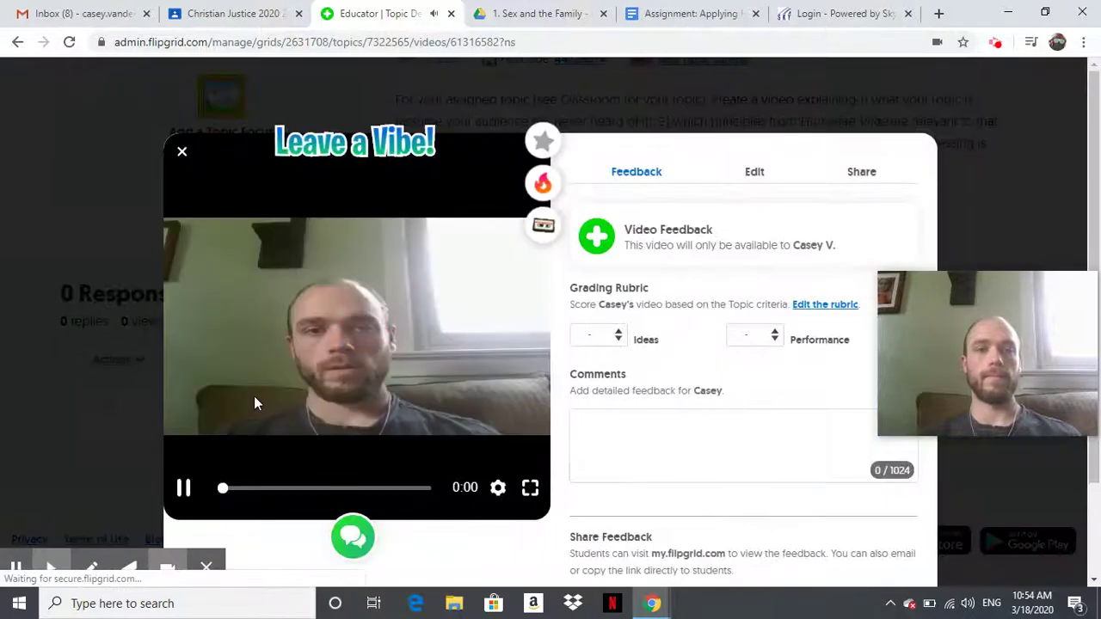
pyautogui.press('space')
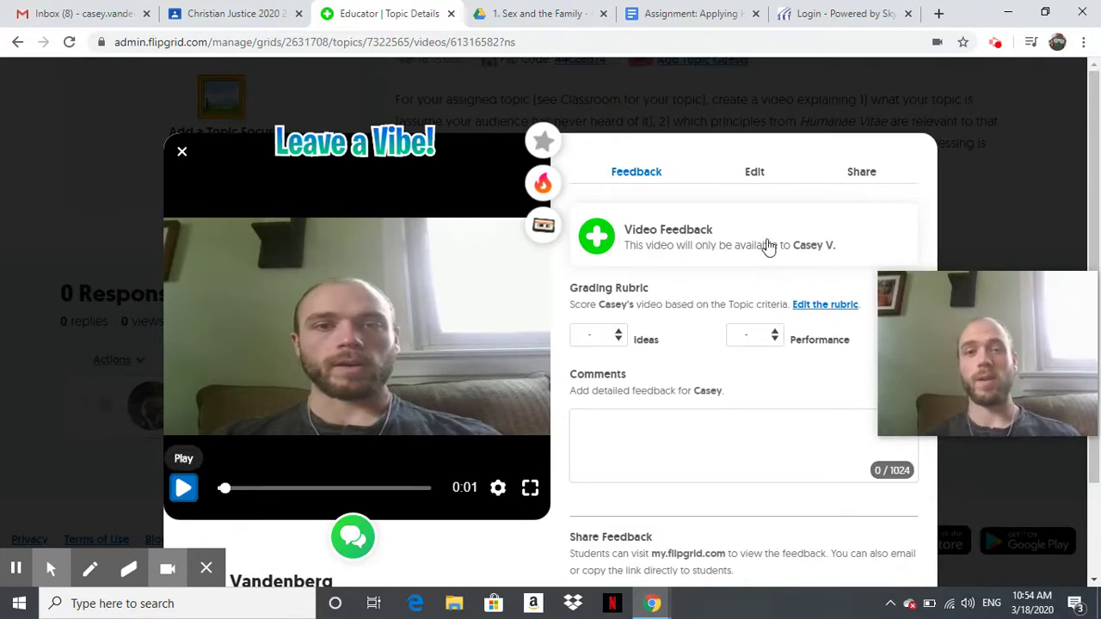
# Check the Performance score choices without grading, then close the response preview
pyautogui.scroll(-1, 766, 259)
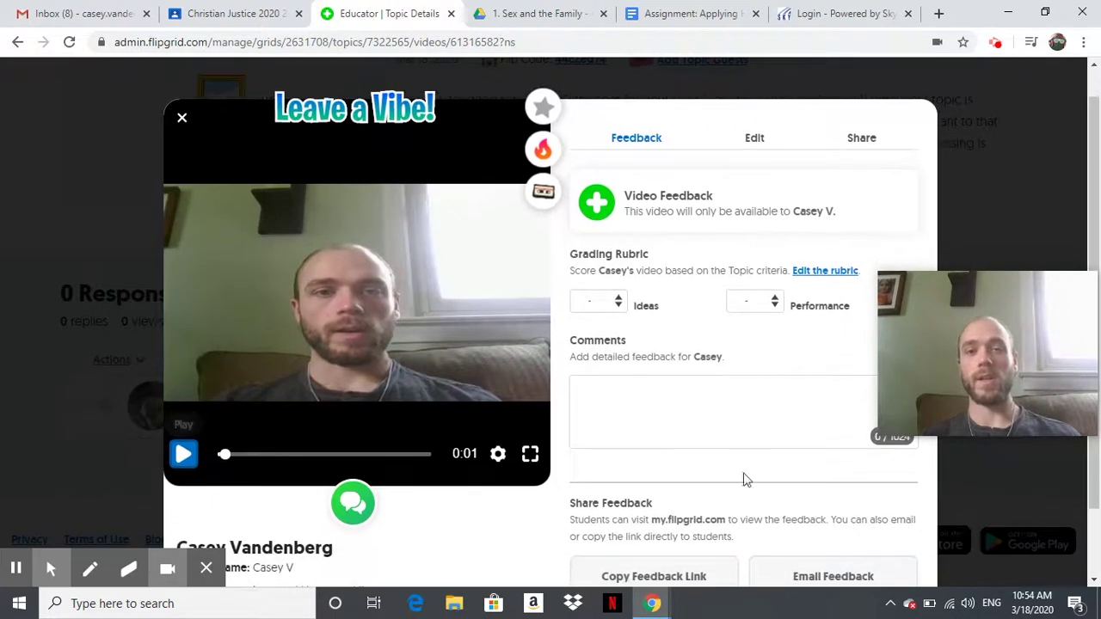
pyautogui.click(774, 298)
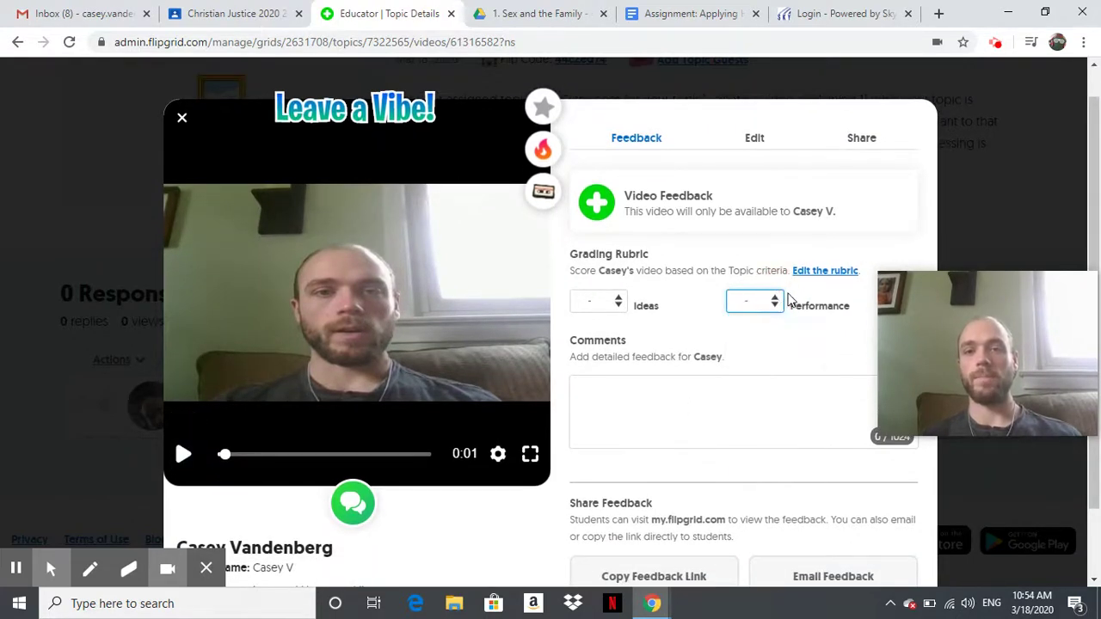
pyautogui.click(777, 300)
pyautogui.click(796, 300)
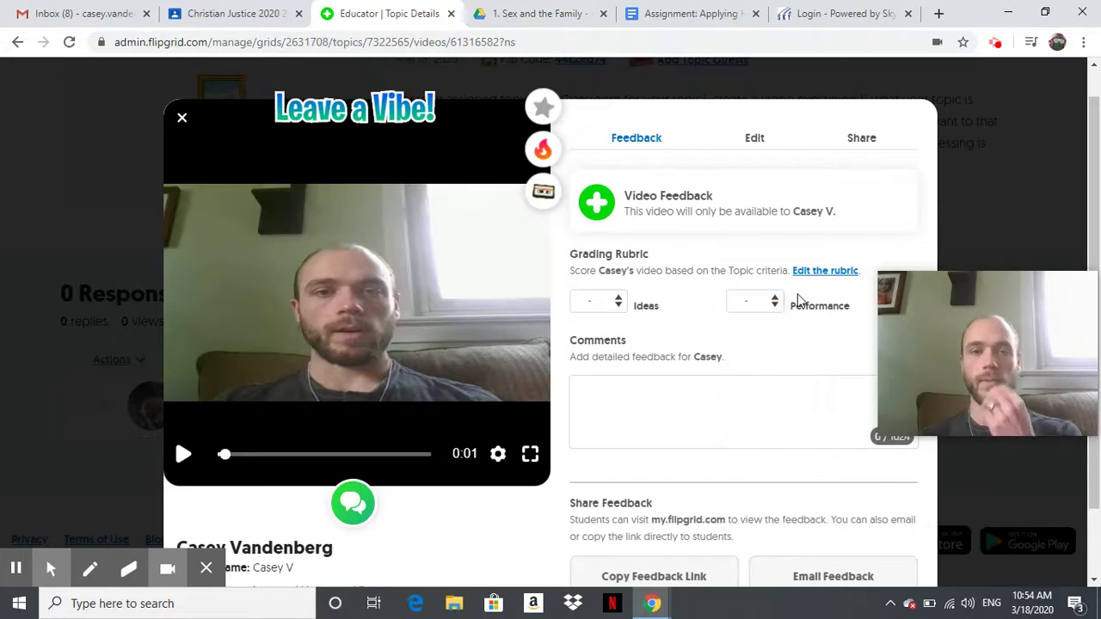
pyautogui.scroll(-2, 799, 300)
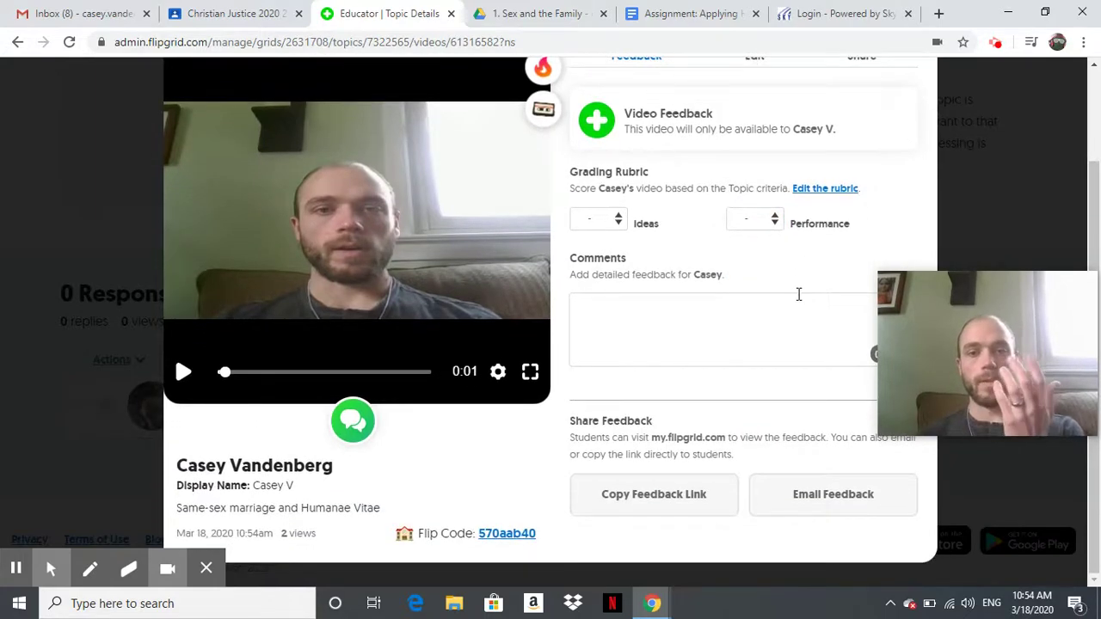
pyautogui.click(23, 306)
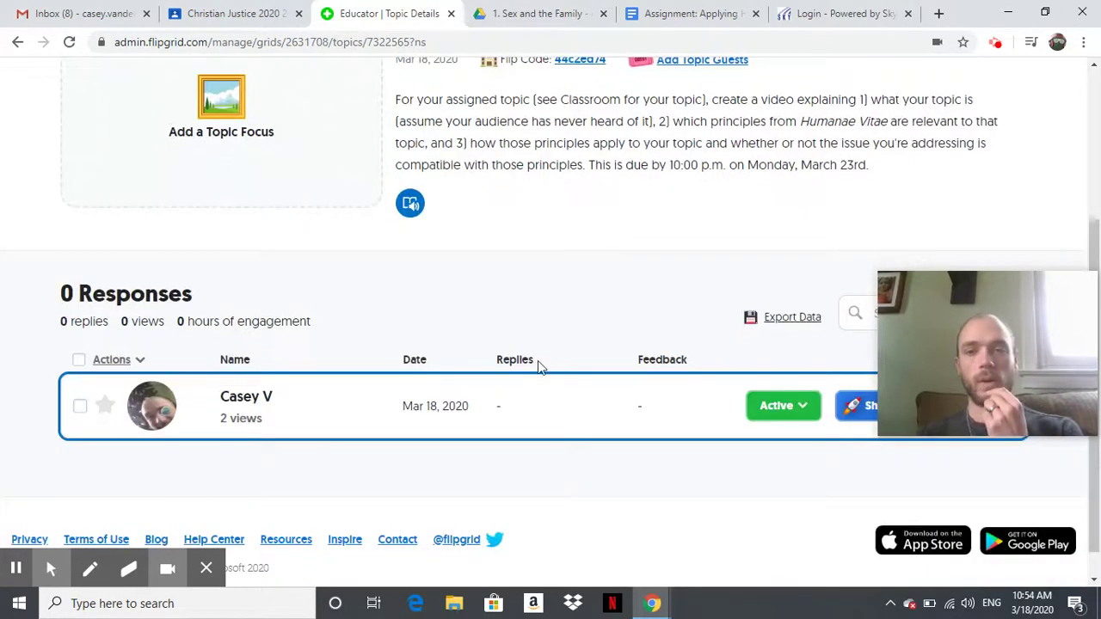
pyautogui.scroll(3, 540, 363)
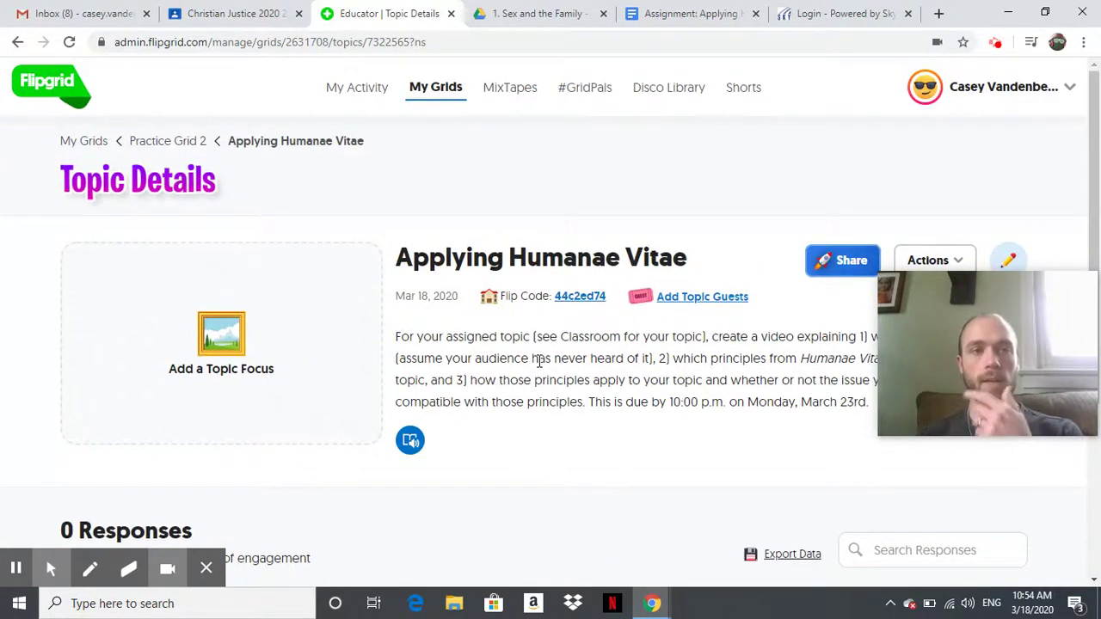
pyautogui.scroll(-3, 540, 362)
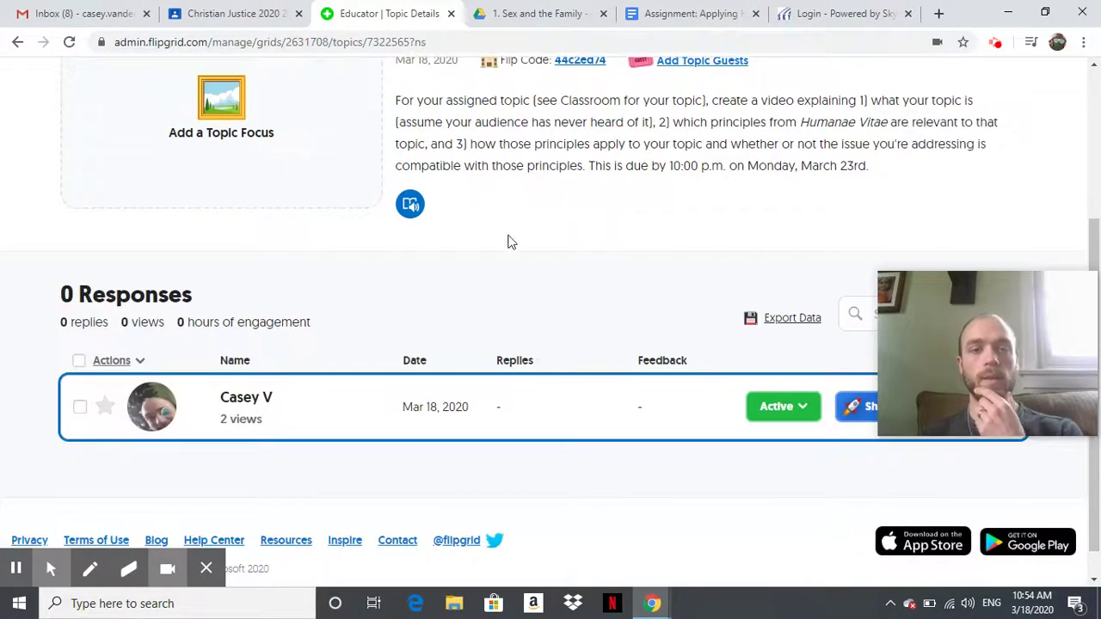
pyautogui.scroll(3, 507, 241)
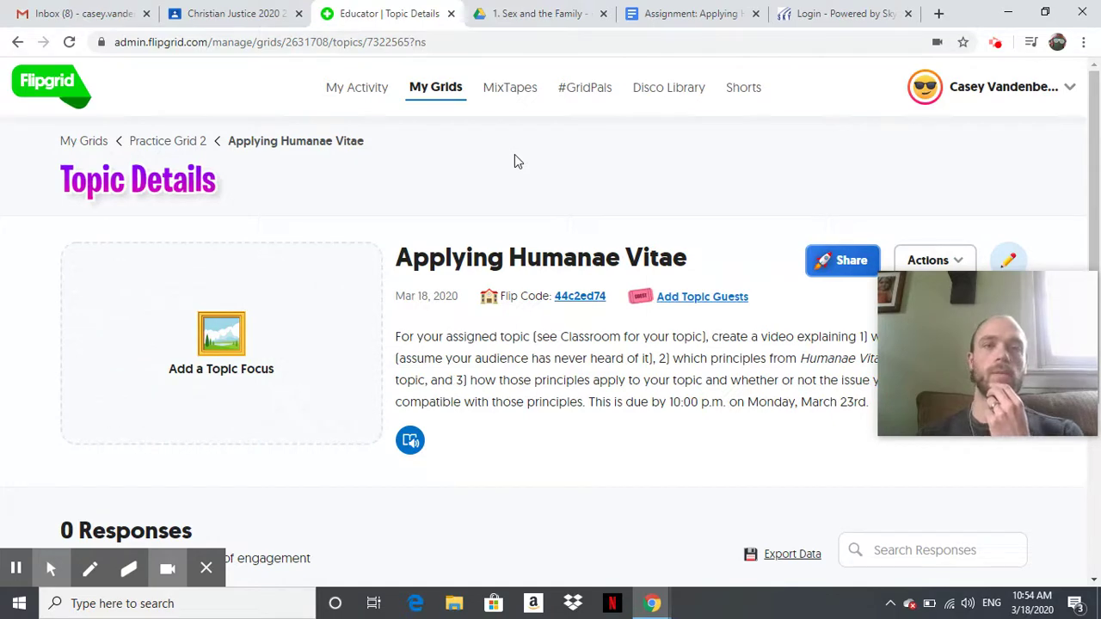
# Switch back to the 'Assignment: Applying Humanae Vitae' document
pyautogui.click(686, 10)
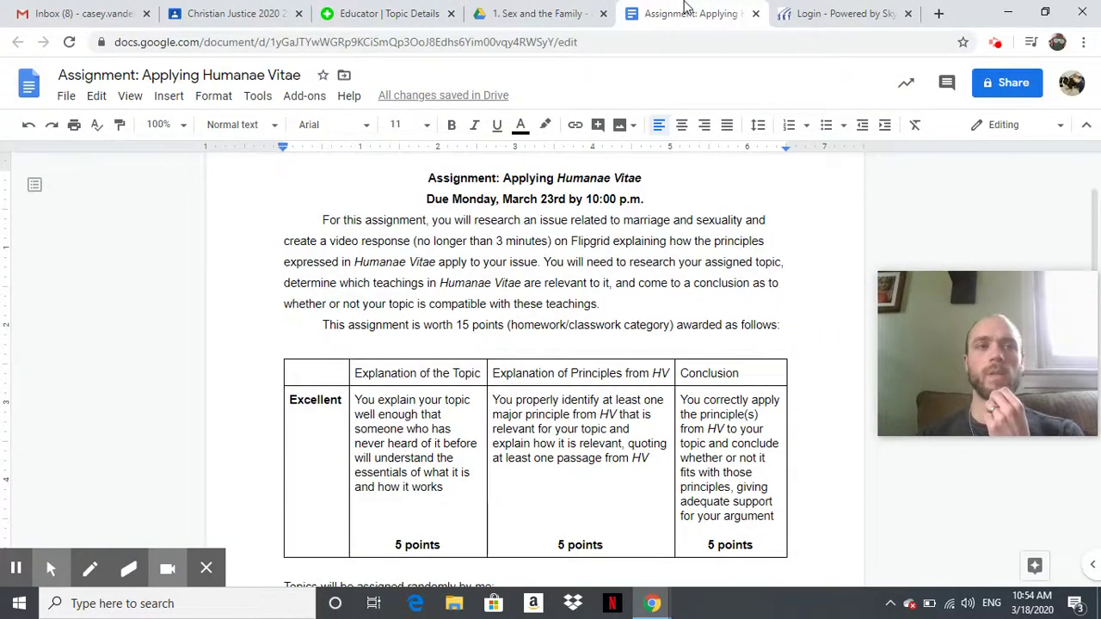